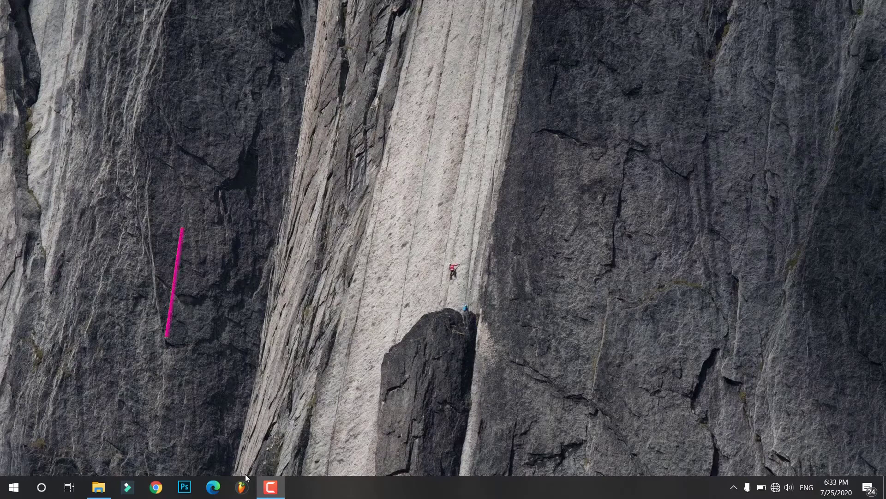
- Switch to FL Studio and add the break mix MP3 from the Desktop folder at bar 1 of Track 2 in the playlist
{"action": "left_click", "coordinate": [242, 488]}
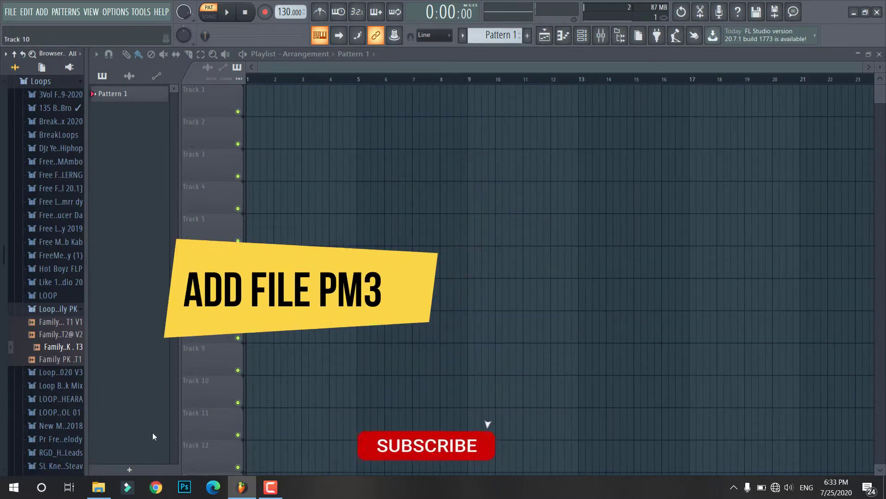
{"action": "left_click", "coordinate": [100, 489]}
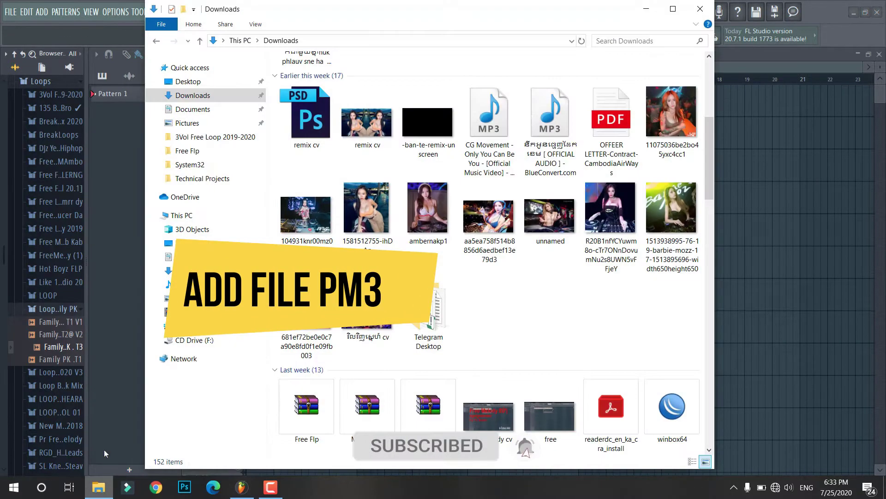
{"action": "left_click", "coordinate": [191, 83]}
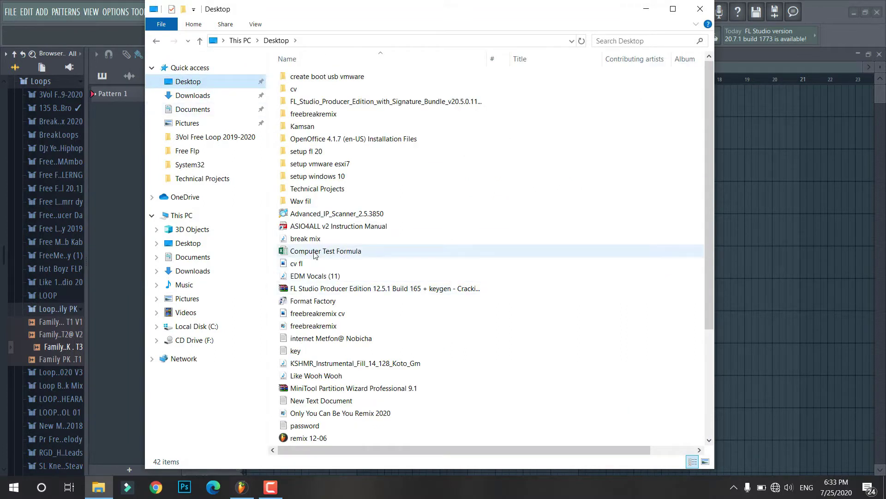
{"action": "left_click_drag", "start_coordinate": [308, 247], "coordinate": [760, 167]}
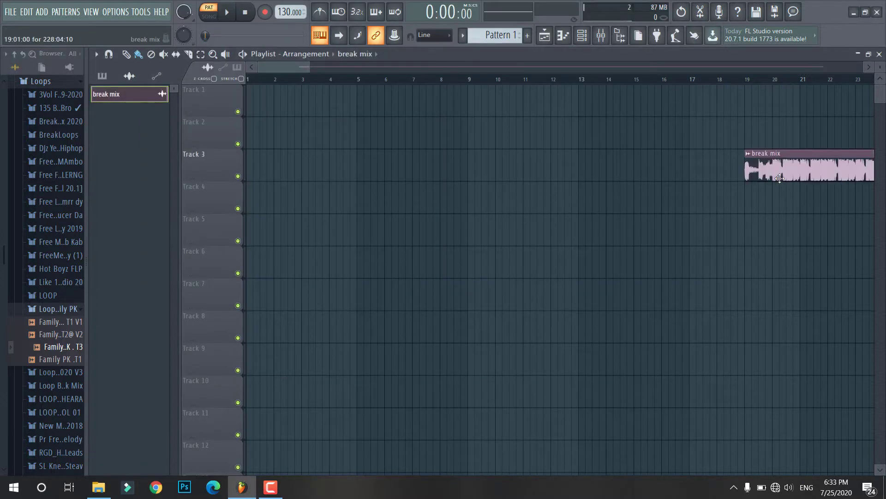
{"action": "left_click_drag", "start_coordinate": [786, 171], "coordinate": [303, 132]}
{"action": "scroll", "coordinate": [342, 131], "scroll_direction": "down", "scroll_amount": 3}
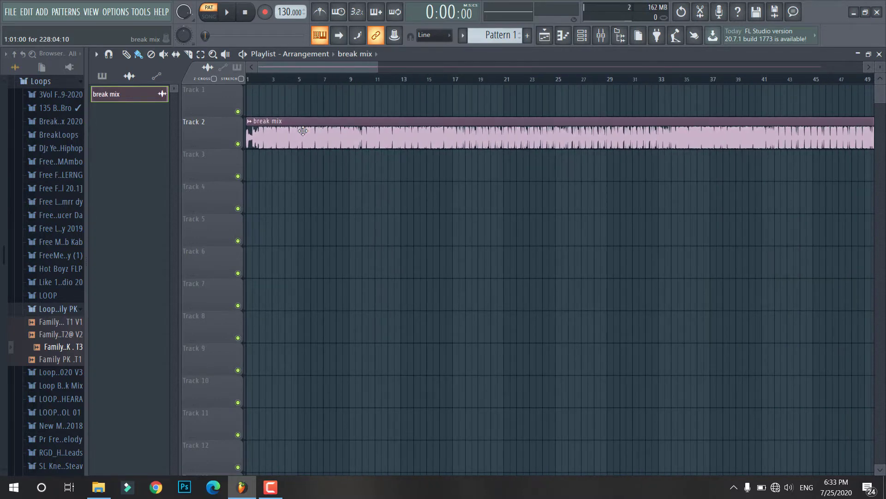
- Open the break mix clip's channel settings and route the channel to a free mixer track
{"action": "double_click", "coordinate": [266, 126]}
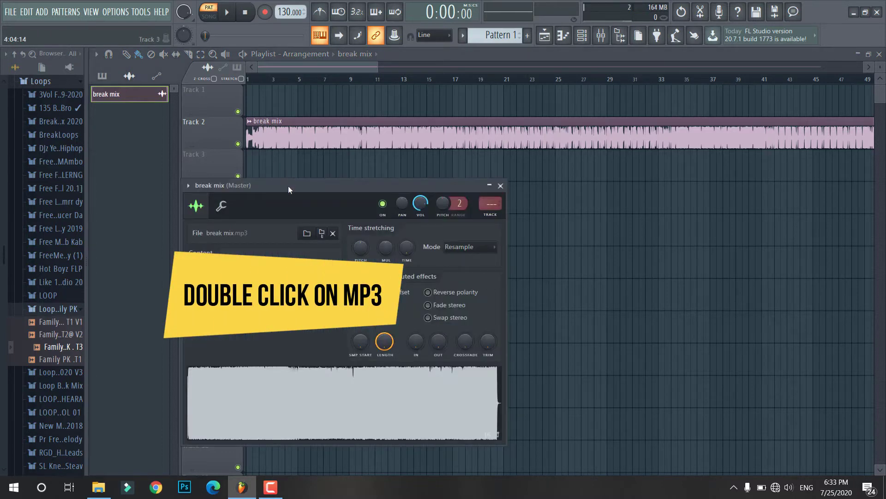
{"action": "left_click_drag", "start_coordinate": [288, 186], "coordinate": [314, 151]}
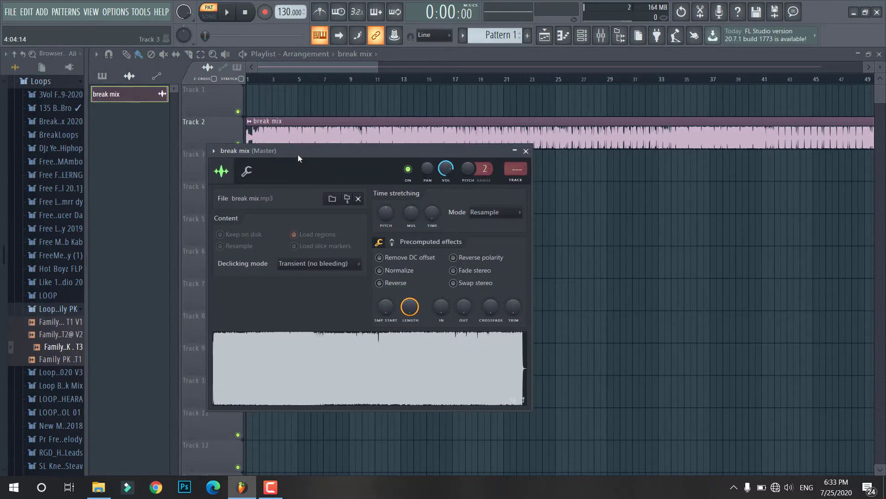
{"action": "left_click", "coordinate": [213, 151]}
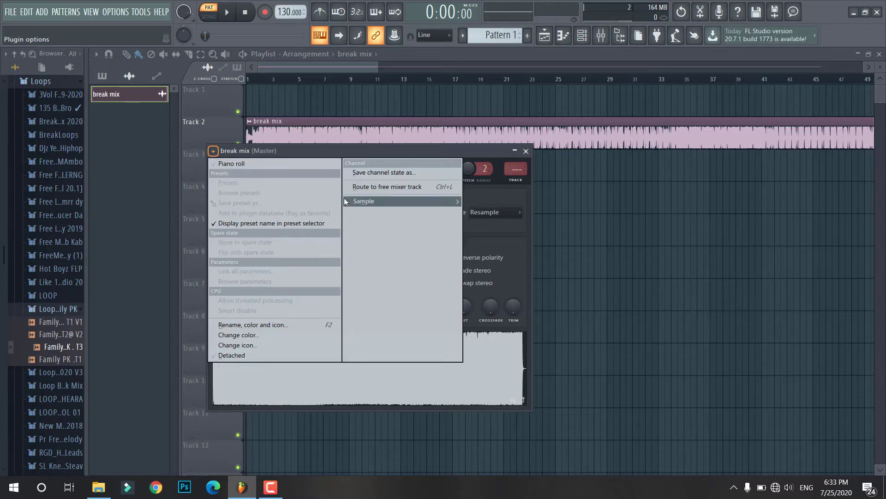
{"action": "left_click", "coordinate": [384, 188]}
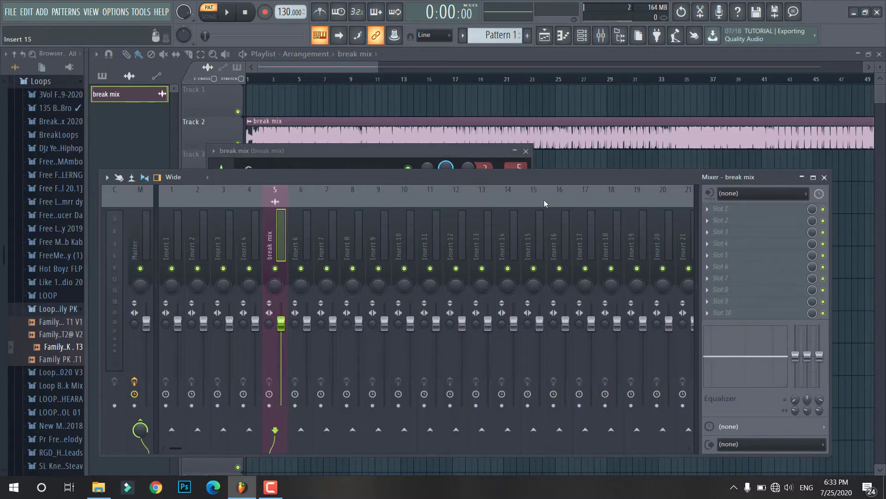
- Load ZGameEditor Visualizer into slot 1 of the break mix mixer track and arrange its preview and editor windows side by side
{"action": "left_click", "coordinate": [710, 211]}
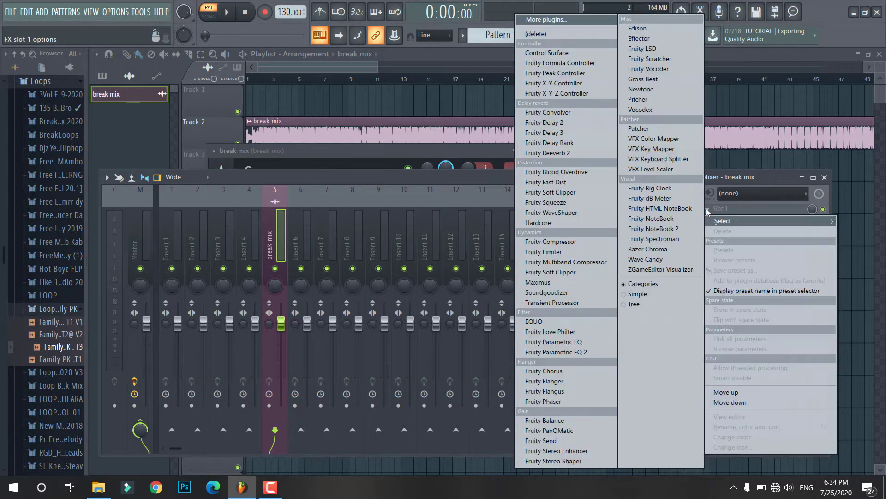
{"action": "left_click", "coordinate": [659, 270]}
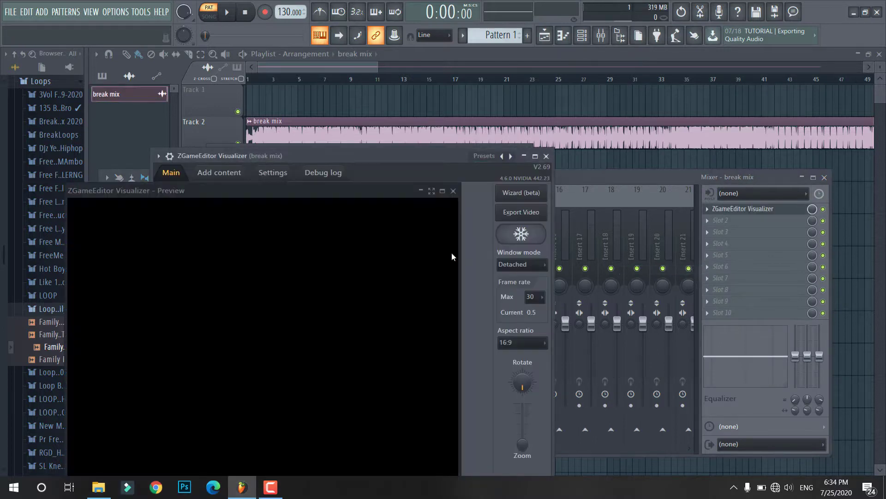
{"action": "left_click_drag", "start_coordinate": [358, 194], "coordinate": [728, 49]}
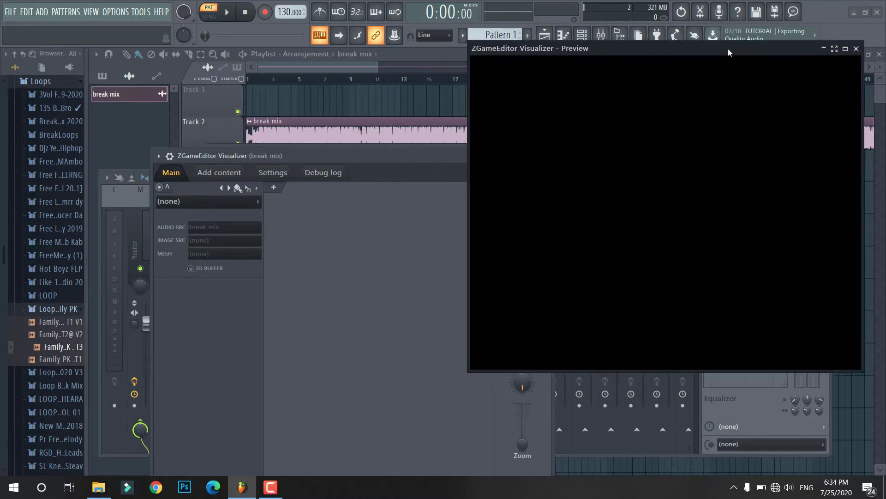
{"action": "left_click_drag", "start_coordinate": [334, 158], "coordinate": [271, 89]}
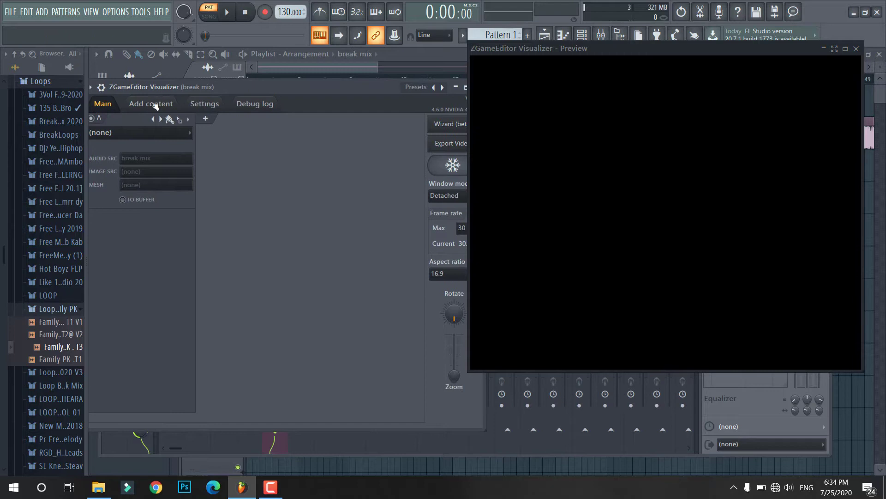
- Add the TechnicalSkill picture from the Desktop's Technical Projects folder to the visualizer's image content
{"action": "left_click", "coordinate": [152, 105]}
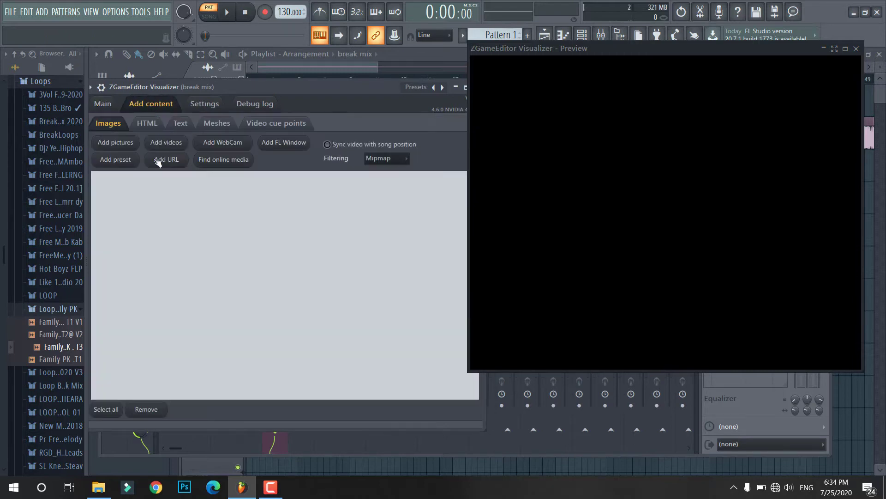
{"action": "left_click", "coordinate": [115, 144]}
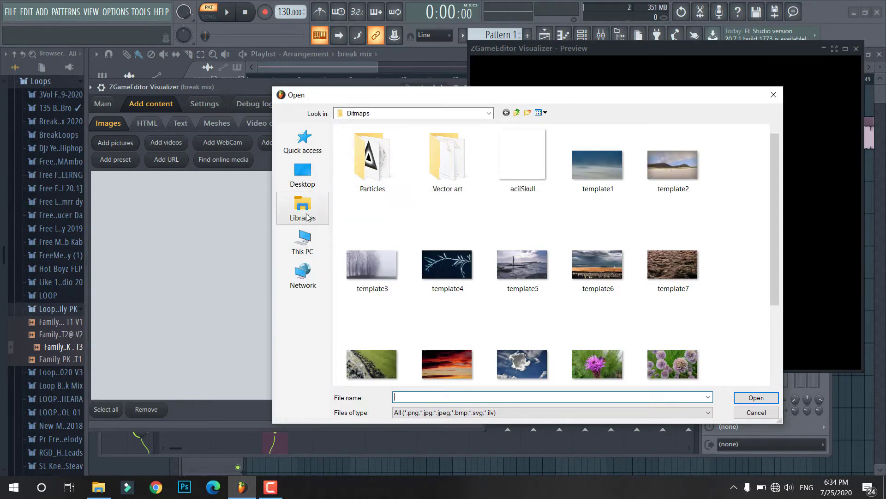
{"action": "left_click", "coordinate": [309, 189]}
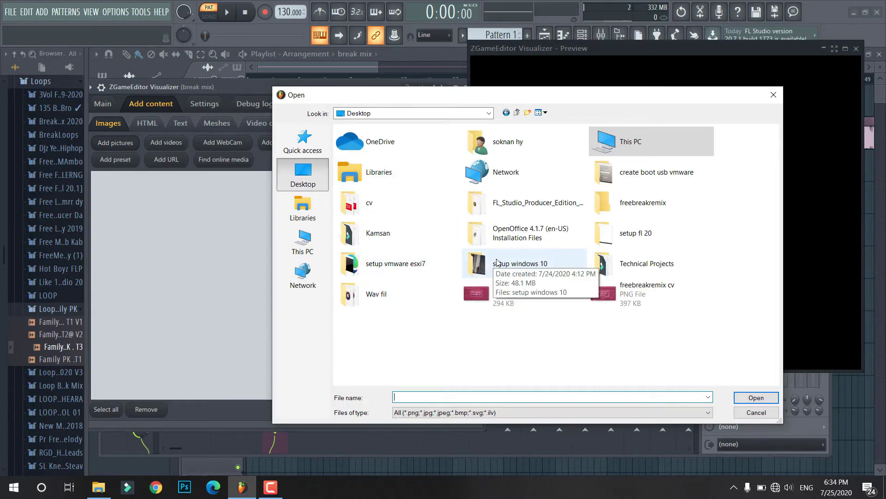
{"action": "double_click", "coordinate": [643, 266]}
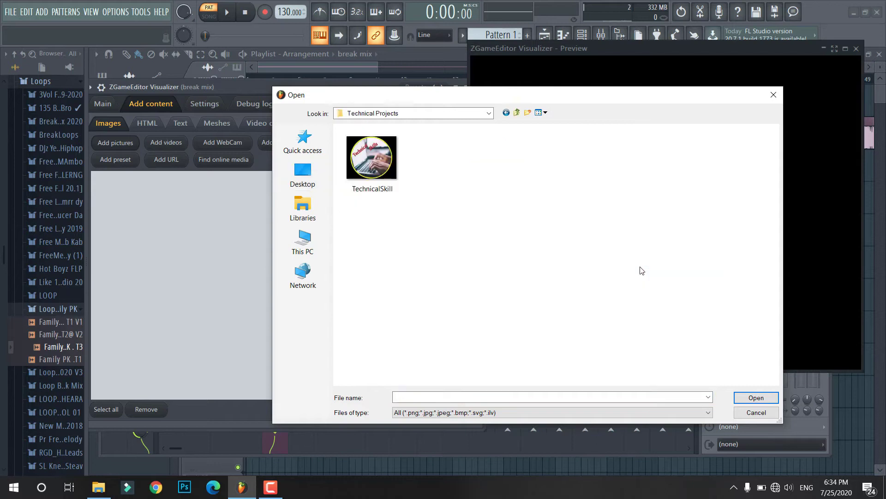
{"action": "double_click", "coordinate": [389, 174]}
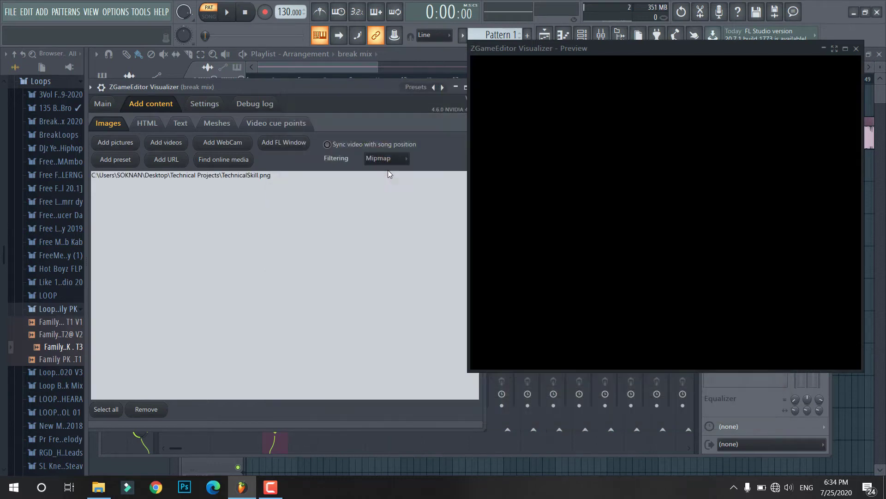
- Add the remix cv picture from the Downloads folder to the visualizer's image content
{"action": "left_click", "coordinate": [122, 150]}
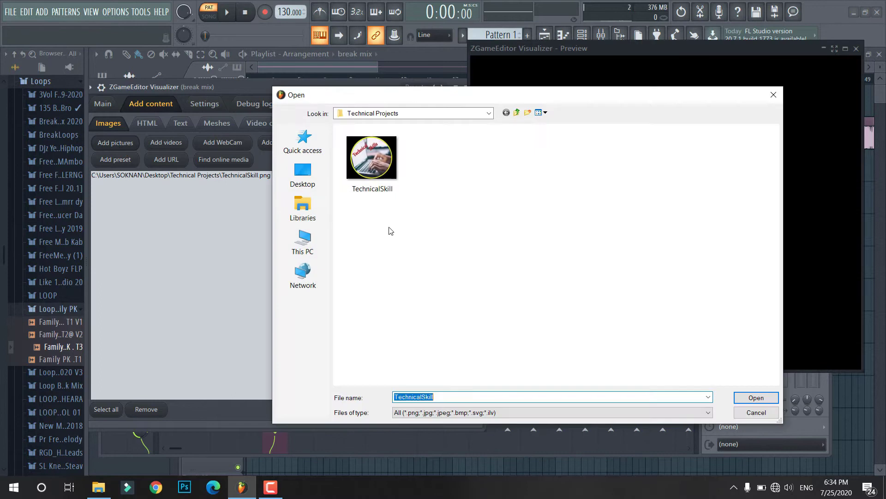
{"action": "left_click", "coordinate": [516, 114]}
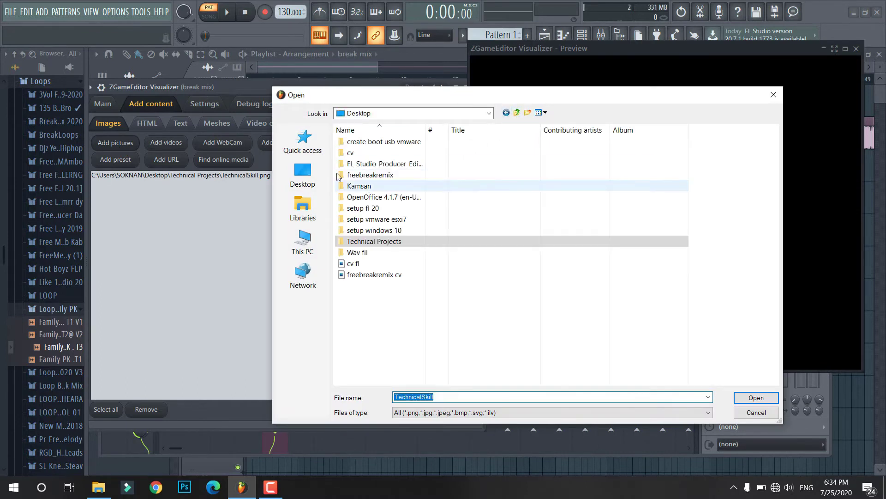
{"action": "left_click", "coordinate": [303, 245]}
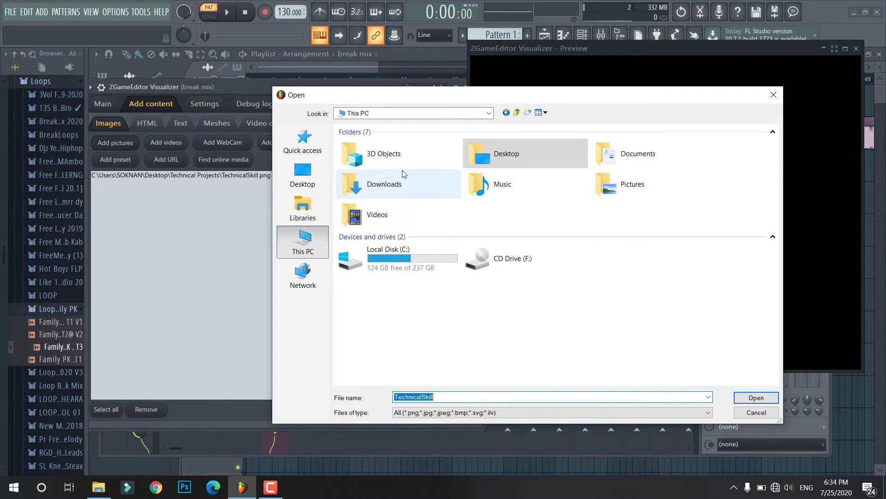
{"action": "double_click", "coordinate": [381, 186]}
{"action": "left_click", "coordinate": [359, 243]}
{"action": "double_click", "coordinate": [359, 244]}
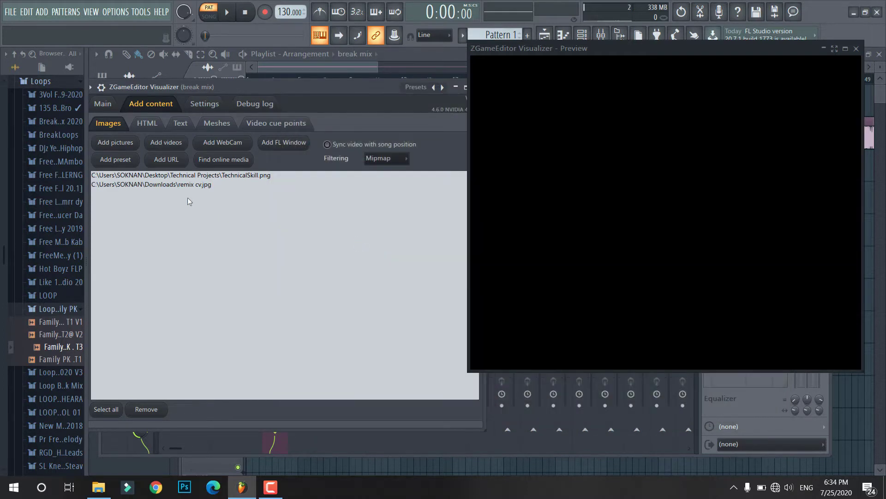
- Assign the Image effect to layer A and add layers B and C to the visualizer
{"action": "left_click", "coordinate": [103, 106]}
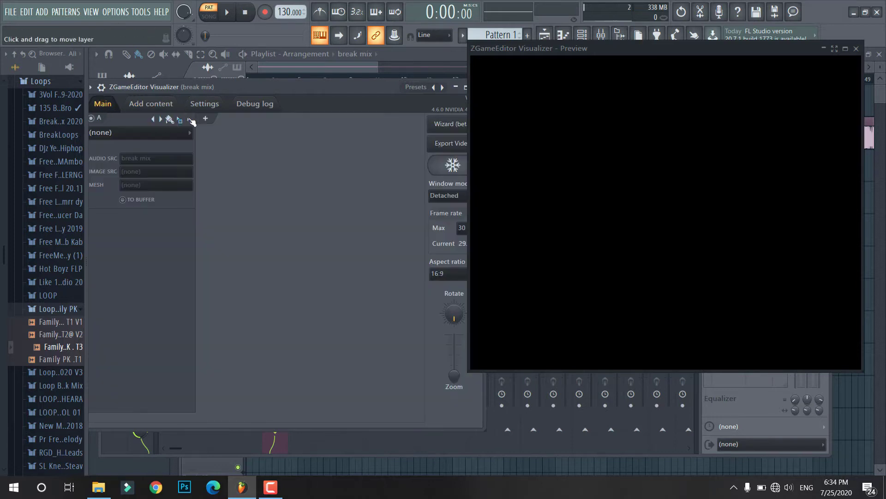
{"action": "left_click", "coordinate": [133, 136]}
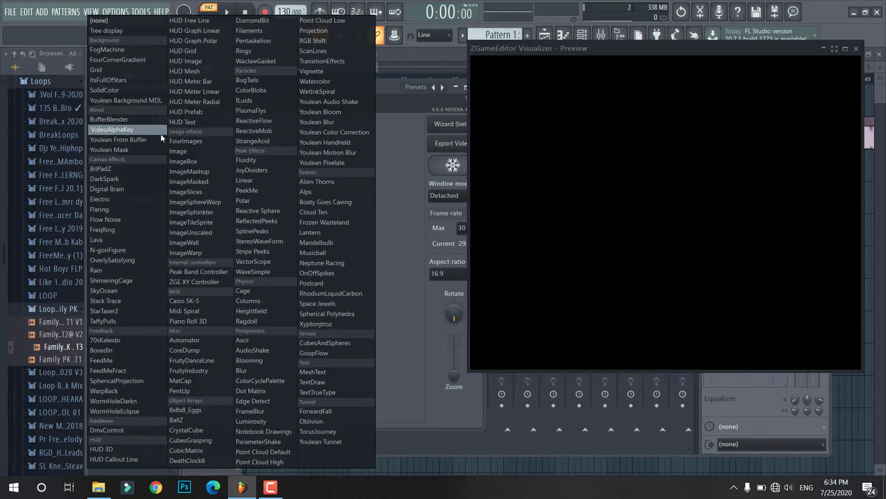
{"action": "left_click", "coordinate": [175, 152]}
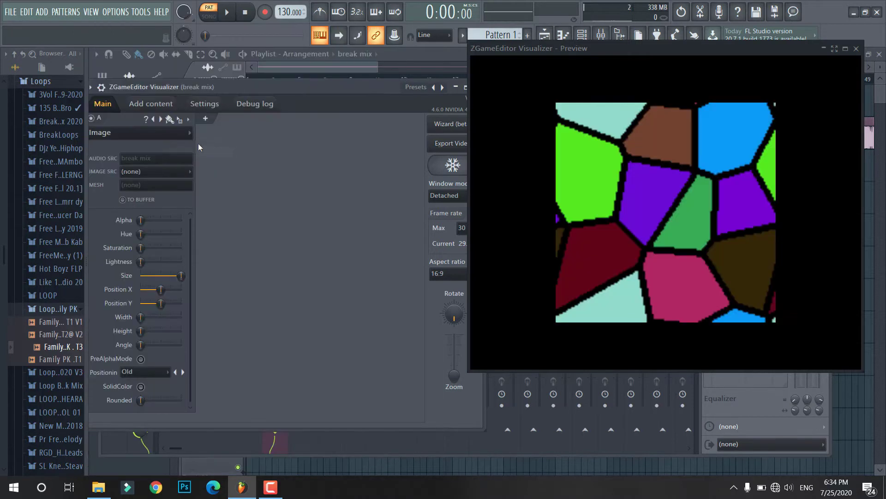
{"action": "left_click", "coordinate": [206, 120]}
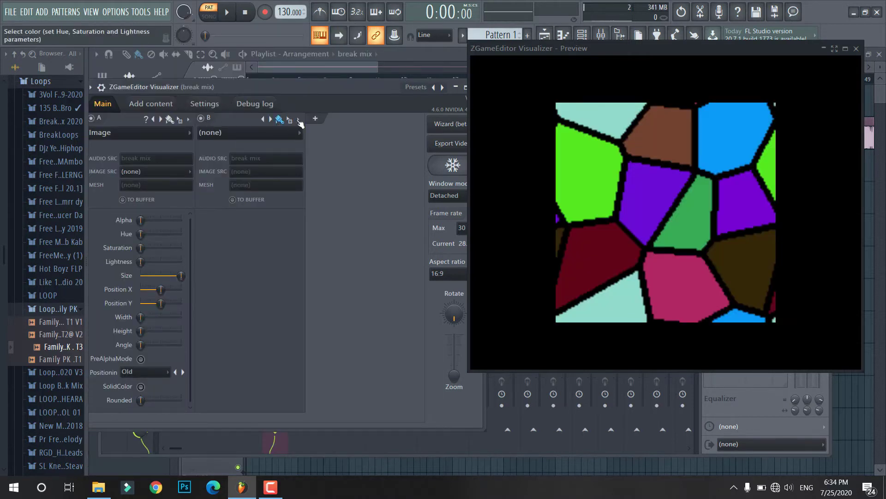
{"action": "left_click", "coordinate": [317, 121]}
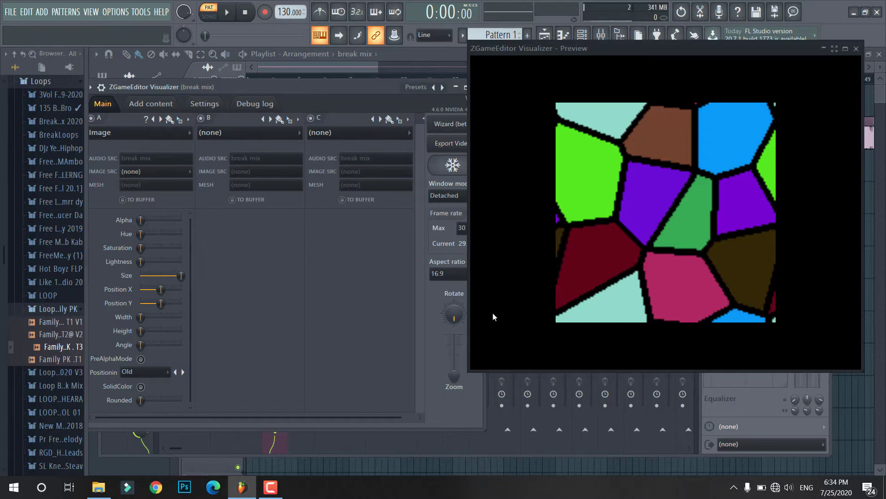
- Move the preview aside, widen the visualizer window, and assign the Image effect to layer B
{"action": "left_click_drag", "start_coordinate": [533, 50], "coordinate": [666, 50]}
{"action": "left_click_drag", "start_coordinate": [485, 117], "coordinate": [588, 117]}
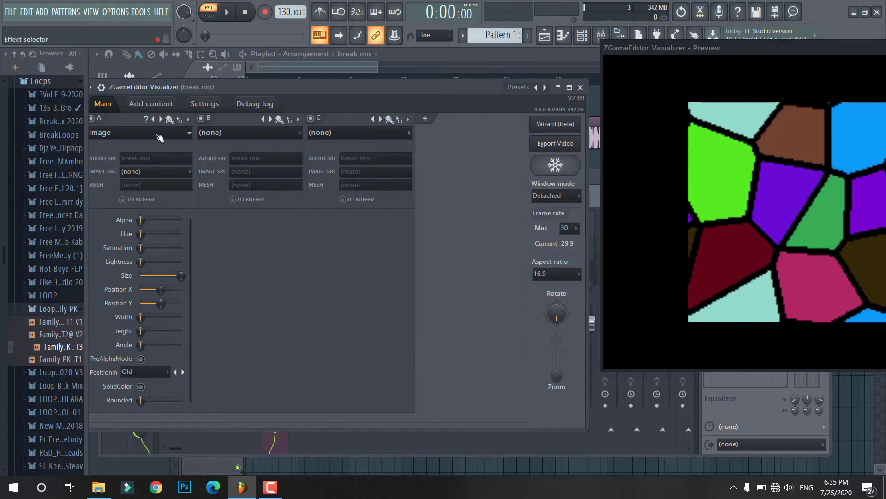
{"action": "left_click", "coordinate": [232, 133]}
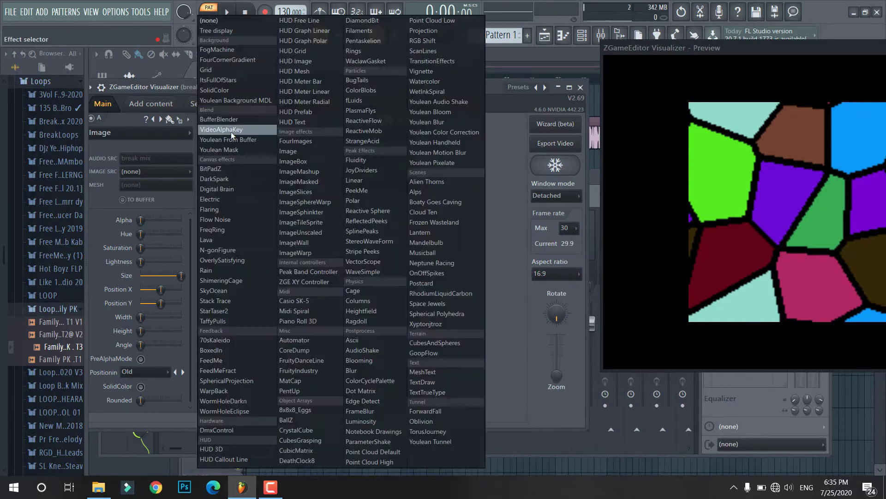
{"action": "left_click", "coordinate": [292, 153]}
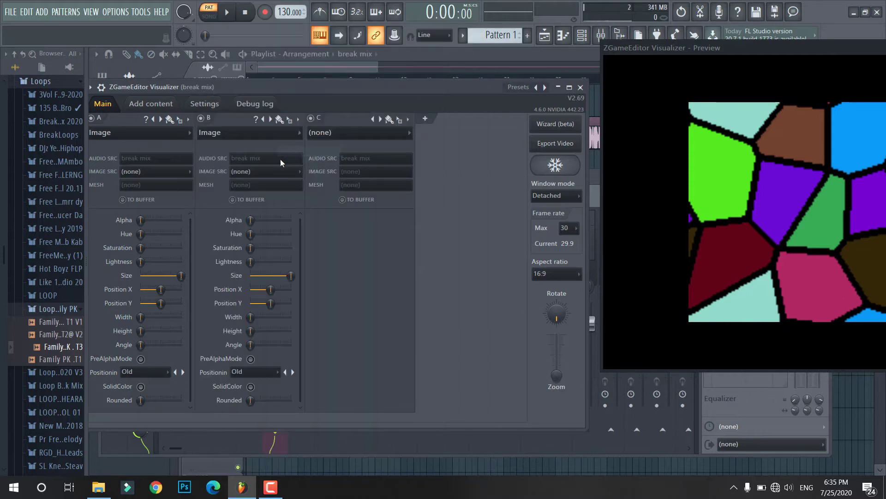
- Set the image source of layers A and B to remix cv.jpg, moving the preview window fully into view
{"action": "left_click", "coordinate": [136, 172]}
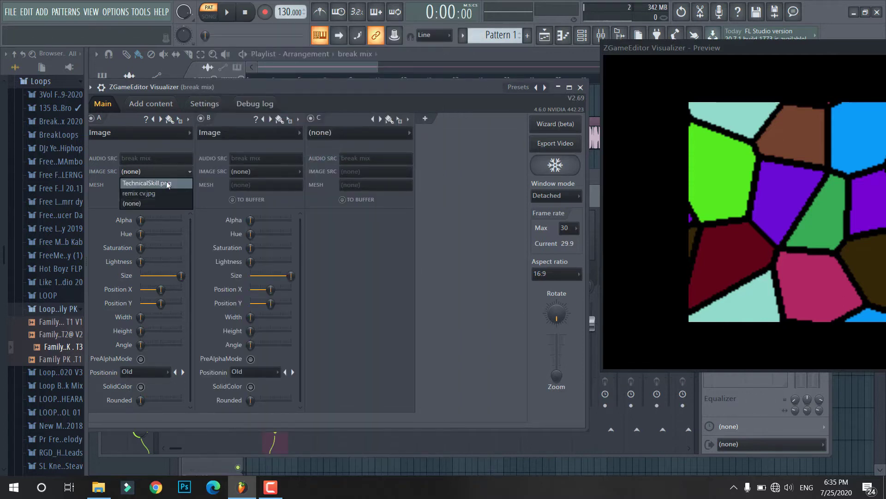
{"action": "left_click", "coordinate": [139, 194]}
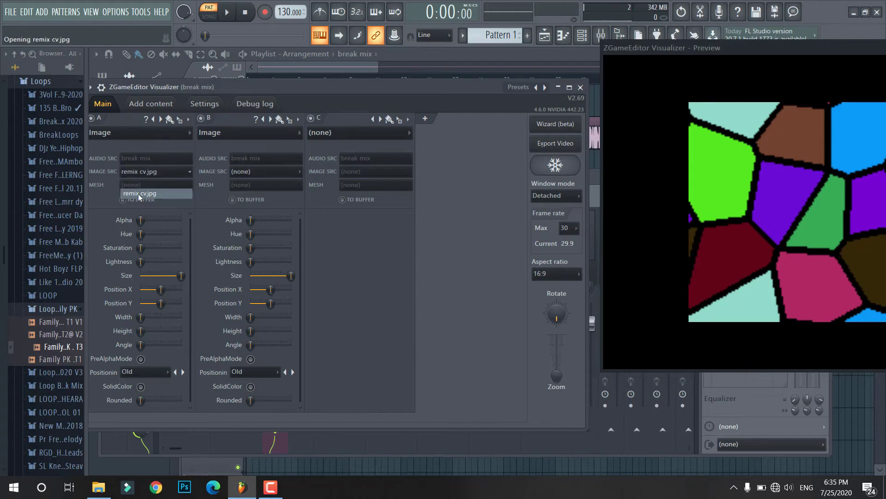
{"action": "left_click", "coordinate": [267, 173]}
{"action": "left_click_drag", "start_coordinate": [636, 48], "coordinate": [509, 54]}
{"action": "left_click", "coordinate": [261, 172]}
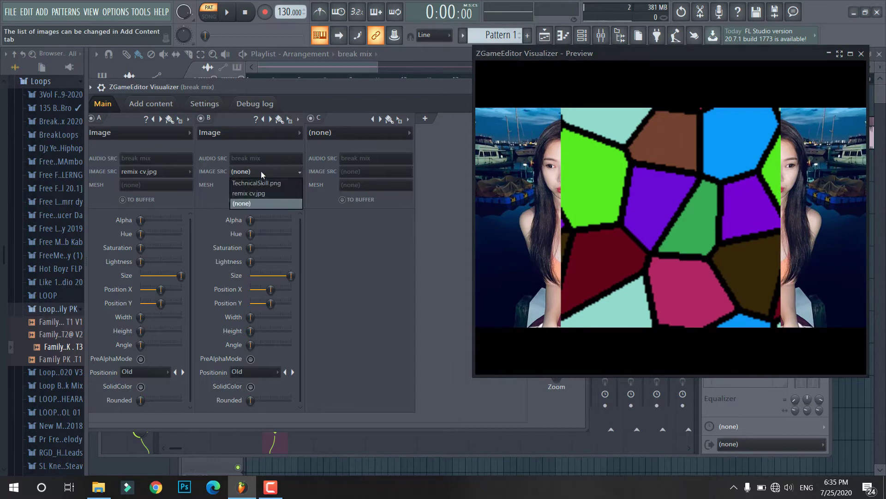
{"action": "left_click", "coordinate": [271, 193]}
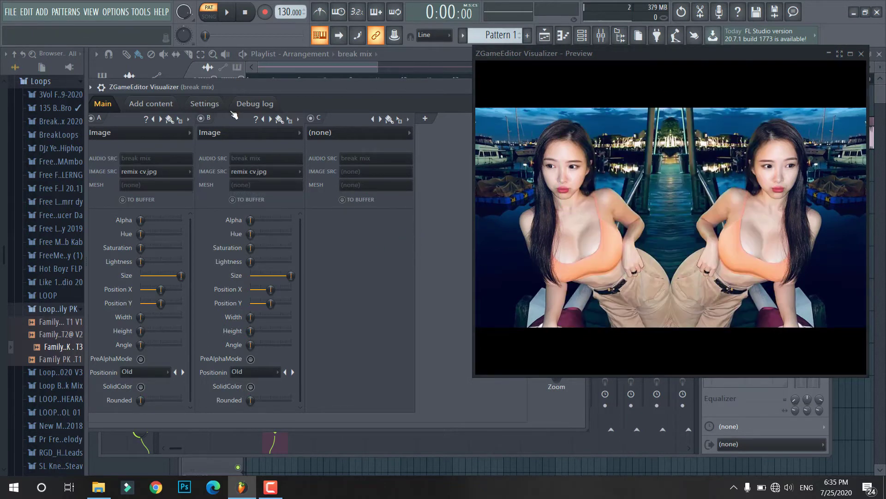
- Set layer B's image source to TechnicalSkill.png and reduce the logo's size to 74%
{"action": "left_click", "coordinate": [254, 172]}
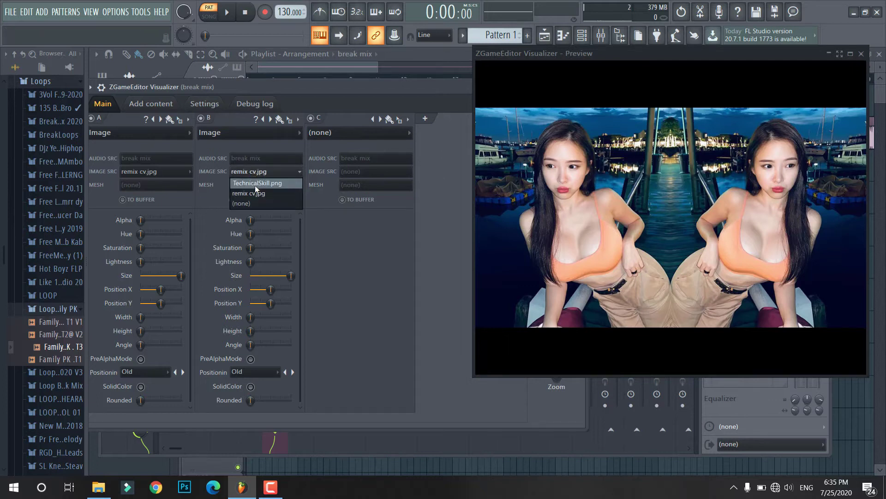
{"action": "left_click", "coordinate": [254, 183]}
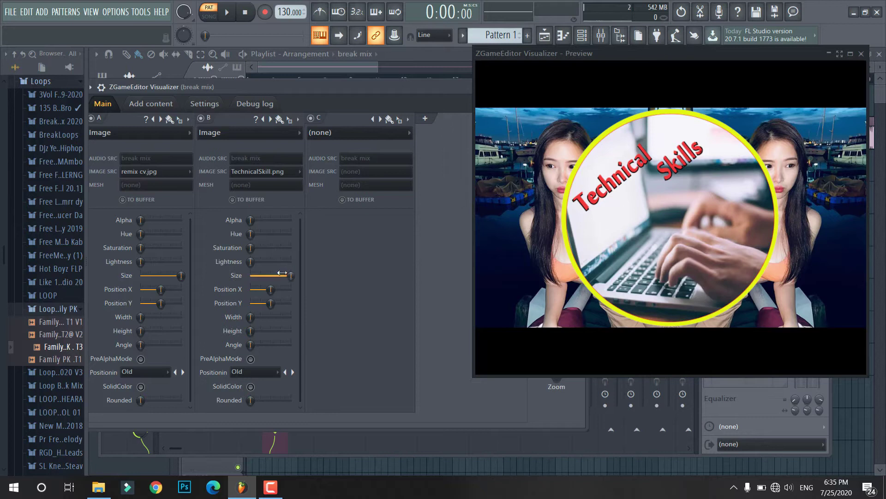
{"action": "left_click_drag", "start_coordinate": [291, 276], "coordinate": [281, 275]}
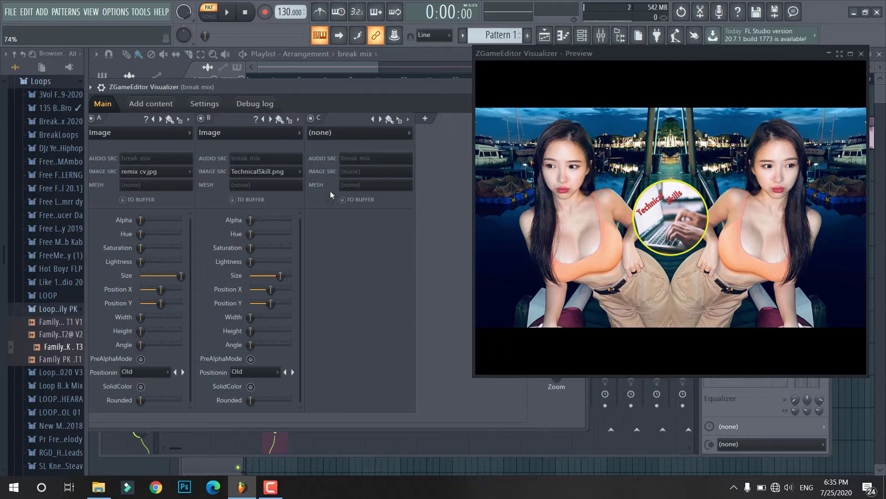
- Assign the AudioShake effect to layer C, then add layer D with the Polar effect
{"action": "left_click", "coordinate": [376, 132]}
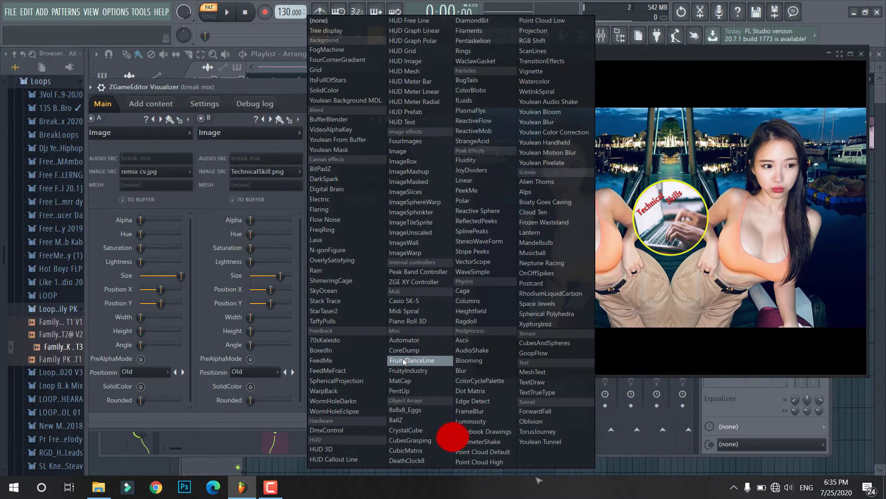
{"action": "left_click", "coordinate": [471, 350]}
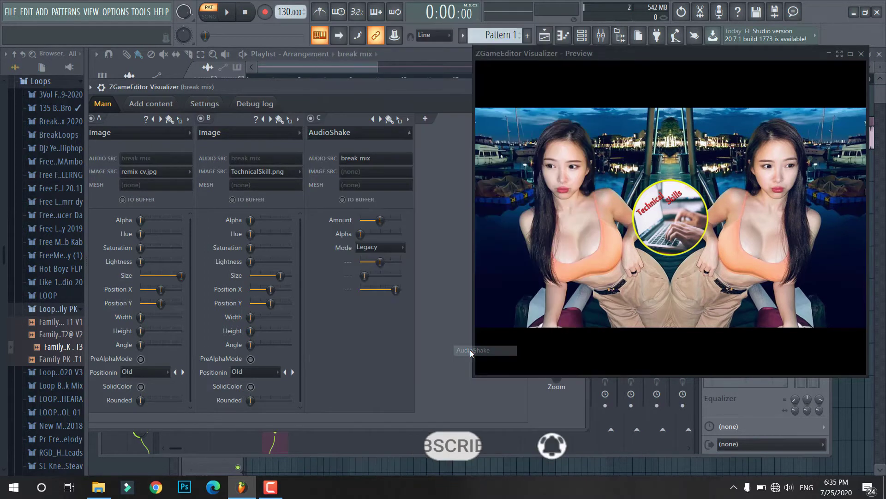
{"action": "left_click", "coordinate": [433, 120]}
{"action": "left_click_drag", "start_coordinate": [507, 53], "coordinate": [620, 66]}
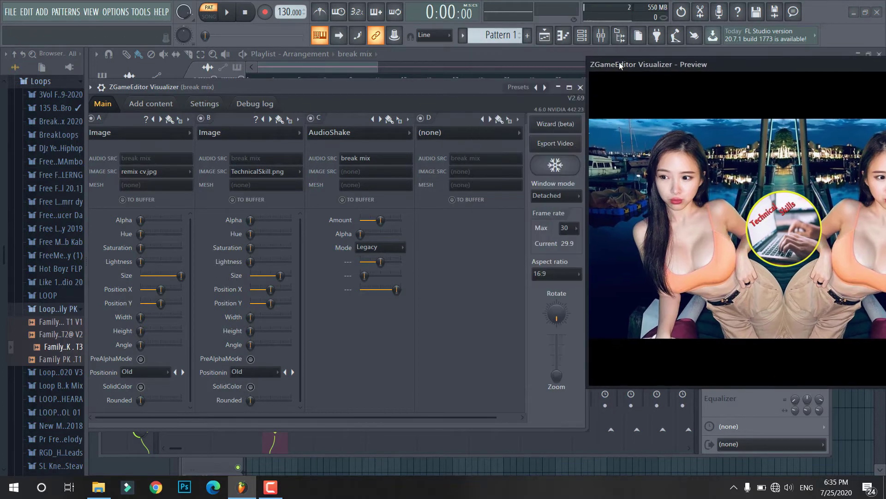
{"action": "left_click", "coordinate": [447, 137]}
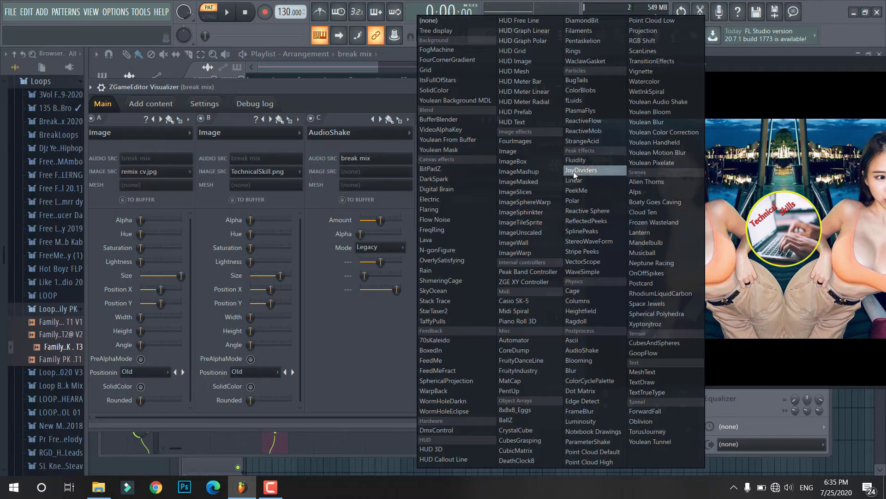
{"action": "left_click", "coordinate": [580, 200]}
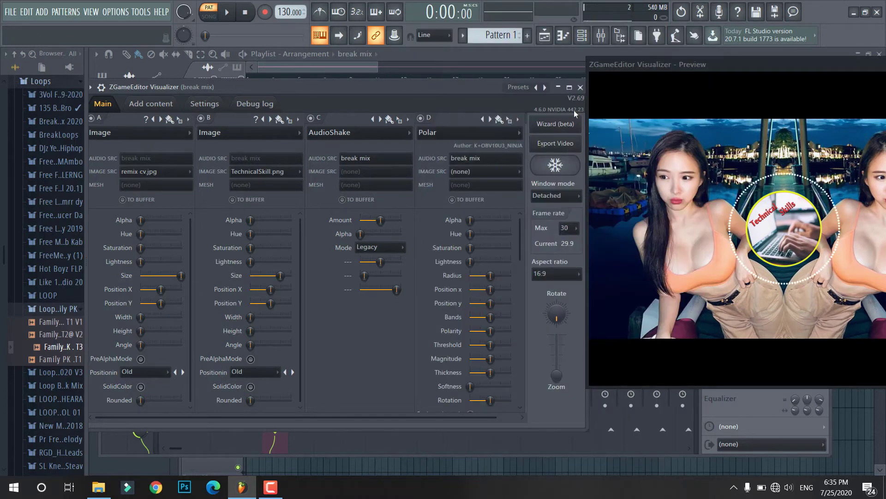
- Show the playlist clear of the preview window and play the break mix track in song mode
{"action": "left_click_drag", "start_coordinate": [613, 64], "coordinate": [166, 113]}
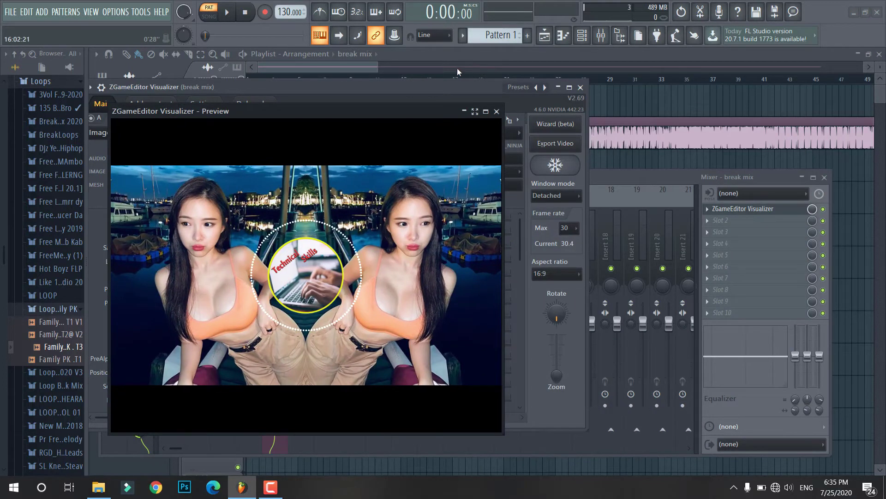
{"action": "left_click", "coordinate": [550, 40]}
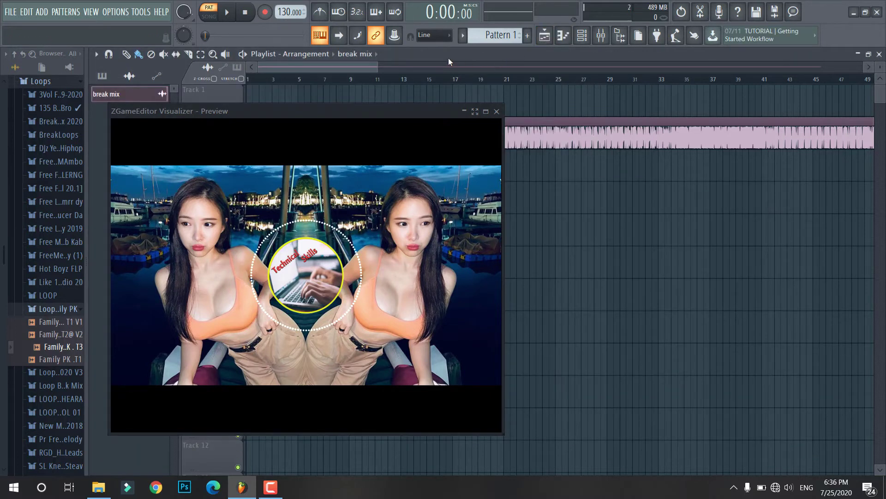
{"action": "left_click_drag", "start_coordinate": [336, 112], "coordinate": [297, 236]}
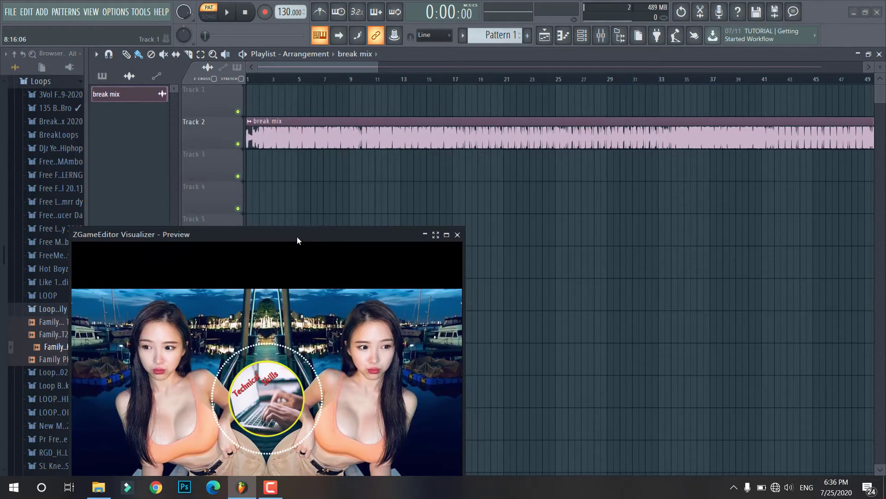
{"action": "key", "text": "l"}
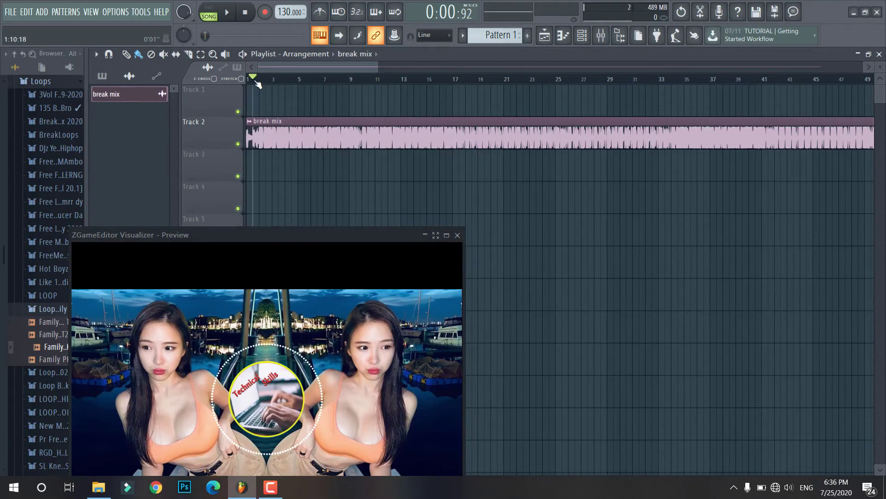
{"action": "key", "text": "space"}
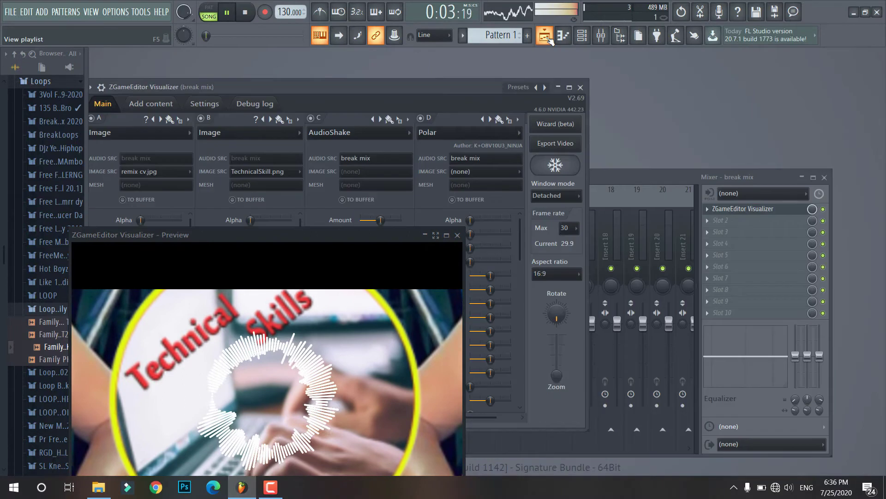
- Hide the playlist, move the preview beside the visualizer, and lower the AudioShake amount in layer C
{"action": "key", "text": "F5"}
{"action": "left_click_drag", "start_coordinate": [353, 240], "coordinate": [811, 95]}
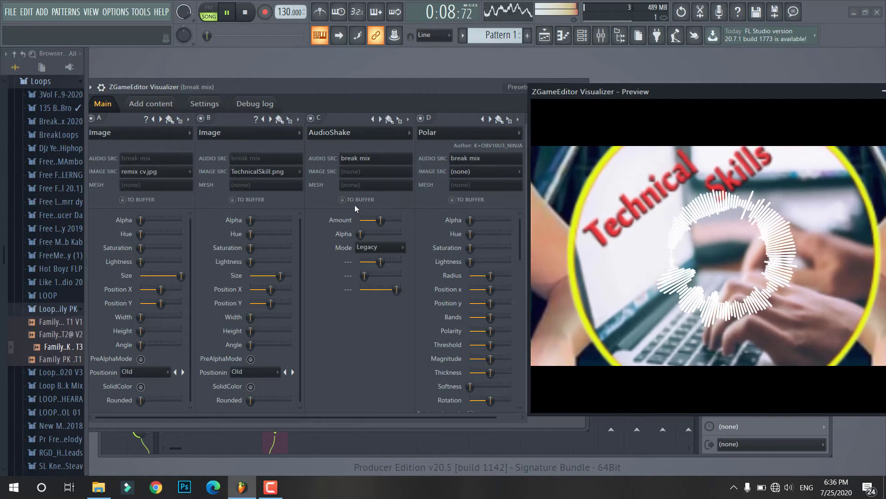
{"action": "left_click_drag", "start_coordinate": [380, 219], "coordinate": [365, 220]}
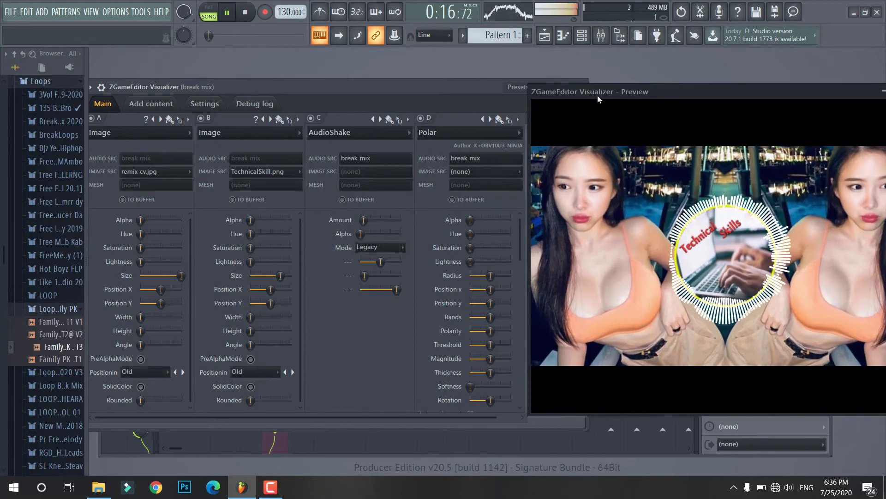
- Shrink the logo in layer B and adjust layer D's Polar alpha, saturation and radius, with hue at 25%
{"action": "left_click_drag", "start_coordinate": [597, 95], "coordinate": [522, 50]}
{"action": "left_click_drag", "start_coordinate": [355, 90], "coordinate": [265, 103]}
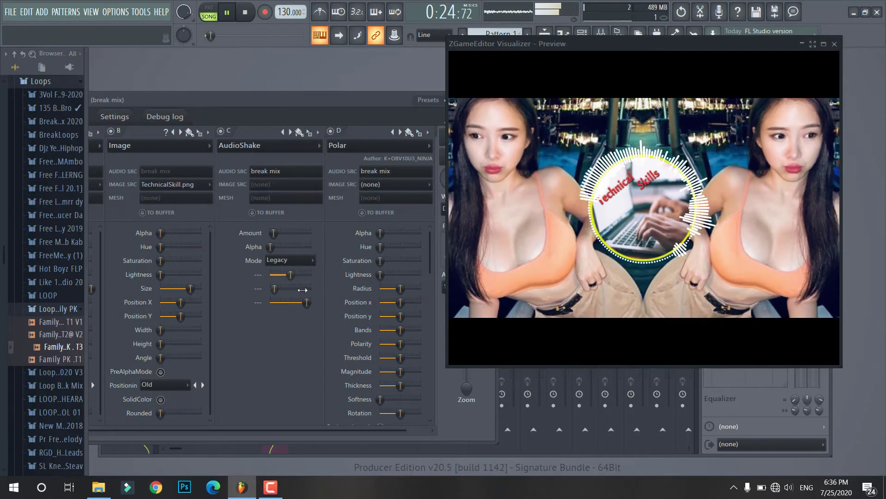
{"action": "left_click_drag", "start_coordinate": [190, 288], "coordinate": [183, 288]}
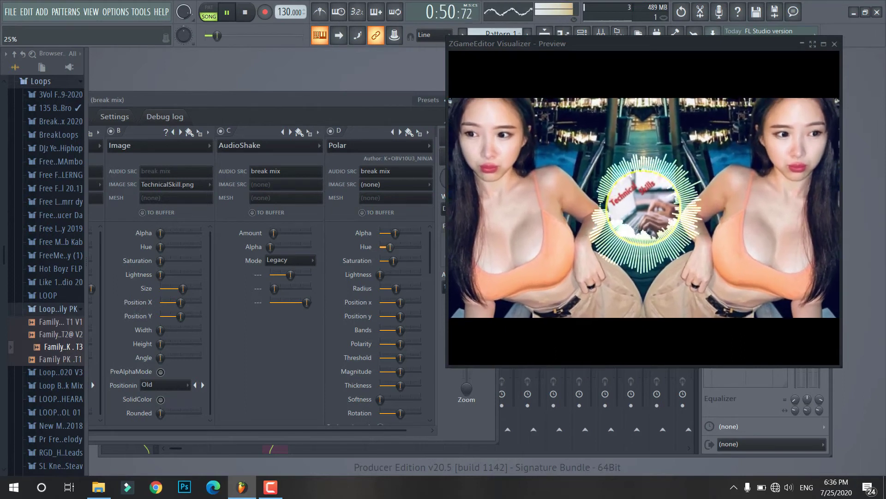
{"action": "left_click_drag", "start_coordinate": [183, 288], "coordinate": [180, 288]}
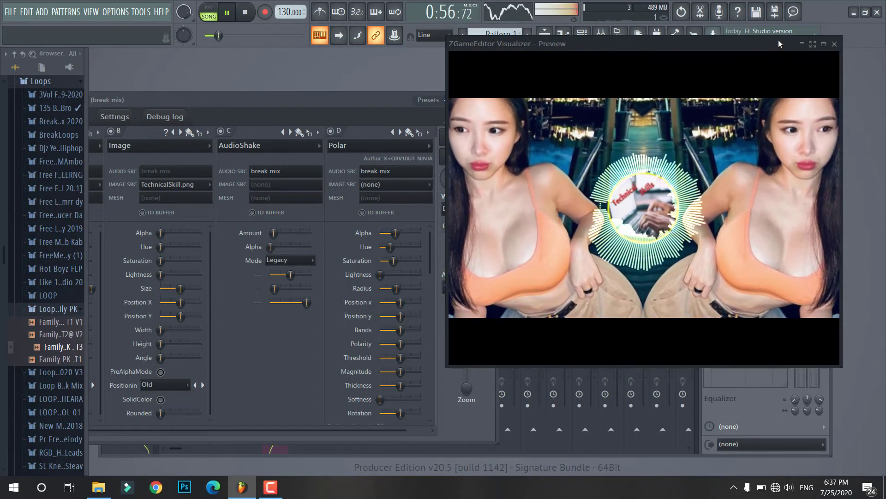
- View the playing visualizer with the preview maximized, then restore the preview window
{"action": "left_click", "coordinate": [813, 43]}
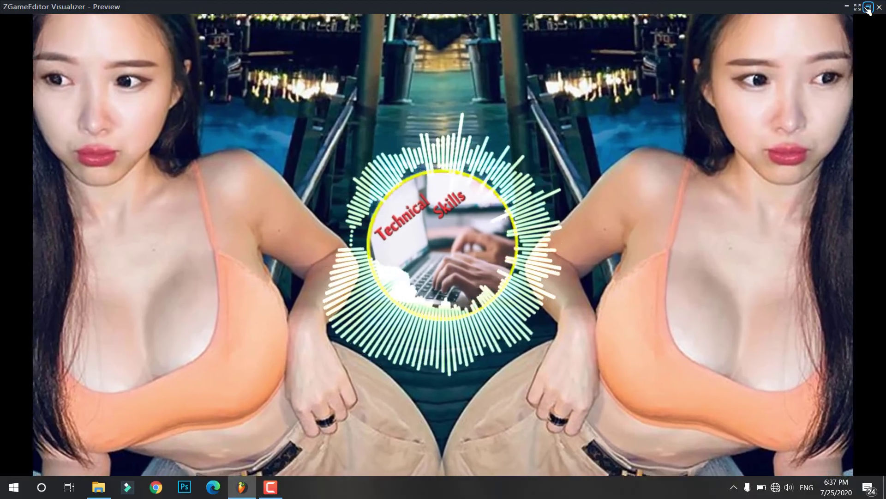
{"action": "left_click", "coordinate": [868, 8]}
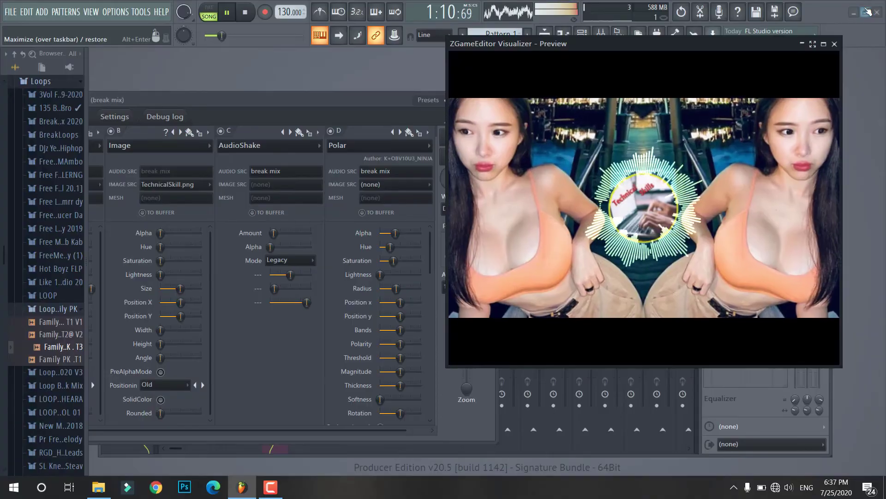
{"action": "left_click_drag", "start_coordinate": [726, 45], "coordinate": [787, 82]}
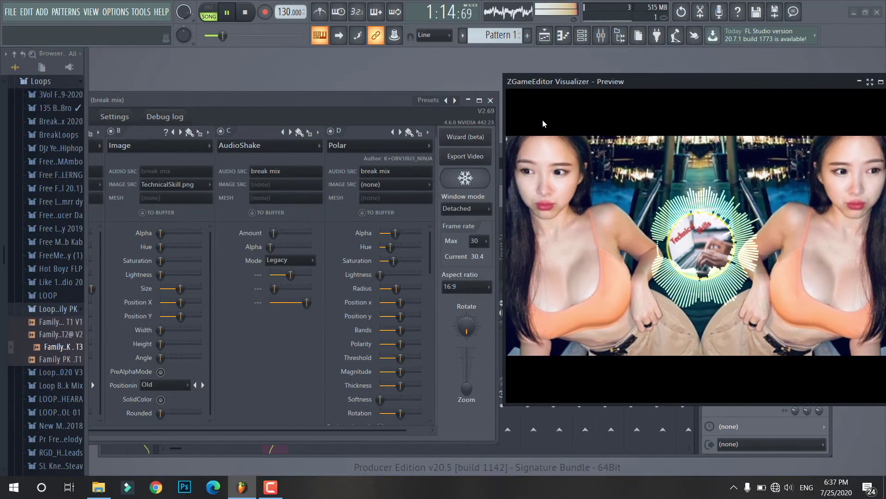
- Fine-tune the Polar effect's lower settings in layer D, setting its thickness to 48%
{"action": "left_click_drag", "start_coordinate": [566, 86], "coordinate": [473, 68]}
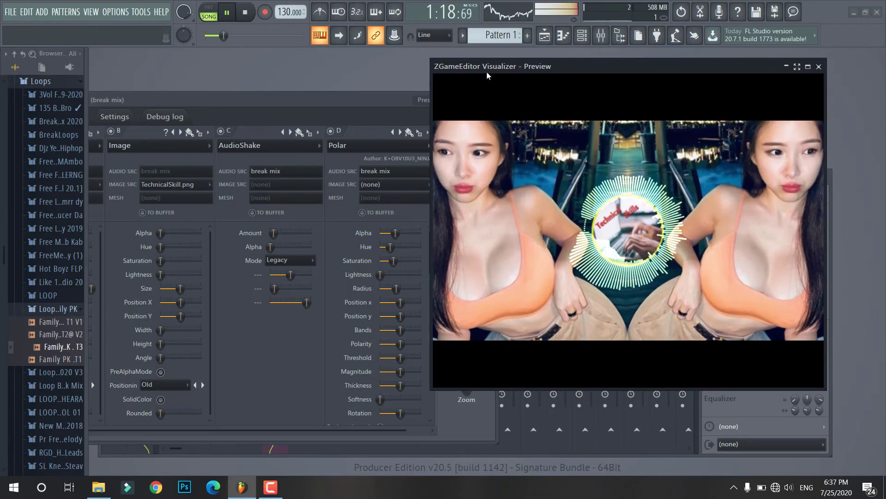
{"action": "left_click_drag", "start_coordinate": [393, 316], "coordinate": [392, 320]}
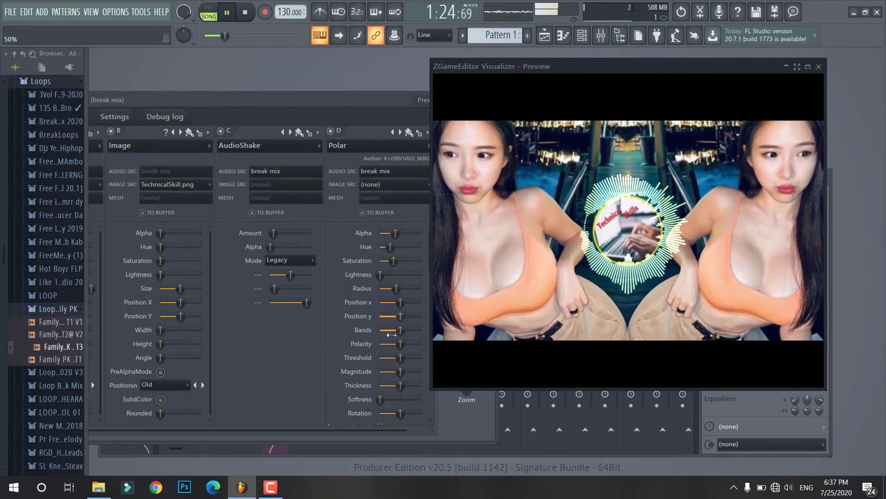
{"action": "left_click_drag", "start_coordinate": [392, 368], "coordinate": [400, 386]}
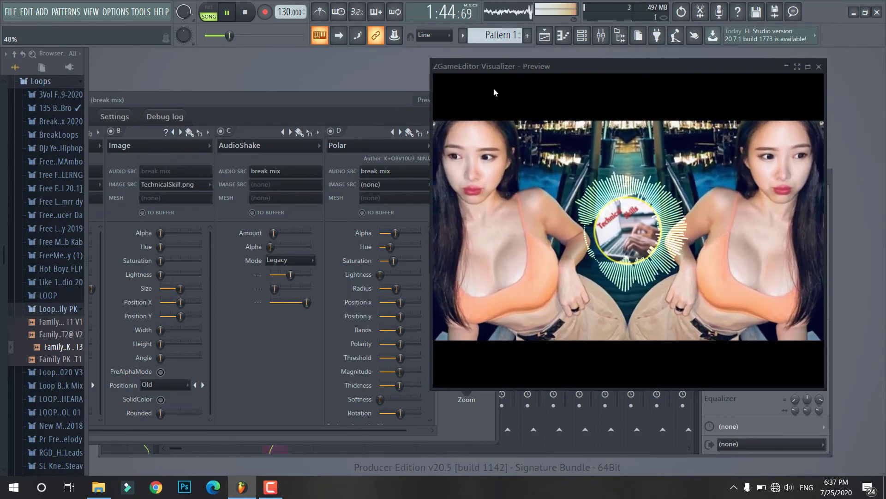
- Open the video export settings and set the output file to break mix 2020 on the Desktop
{"action": "left_click_drag", "start_coordinate": [505, 68], "coordinate": [575, 51]}
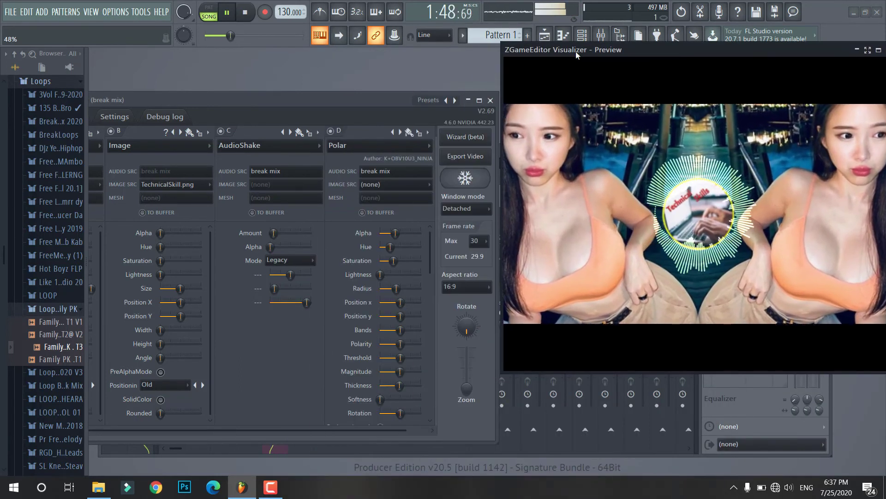
{"action": "left_click", "coordinate": [467, 157]}
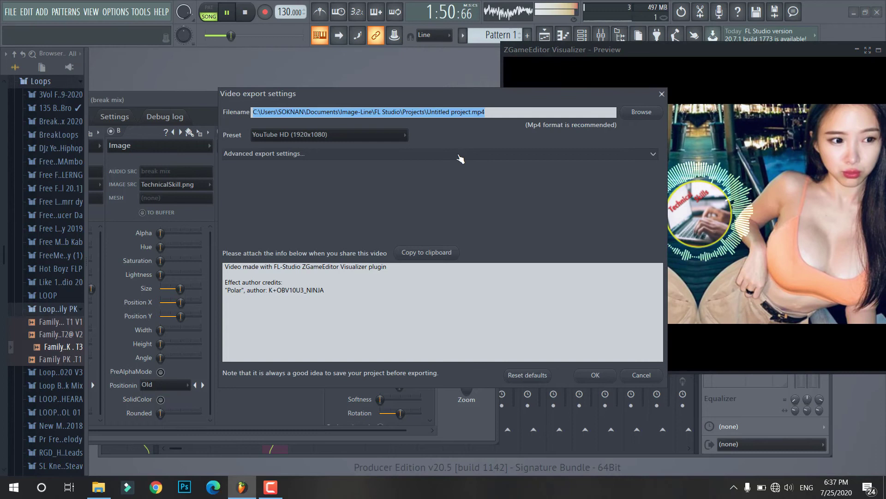
{"action": "left_click", "coordinate": [641, 113]}
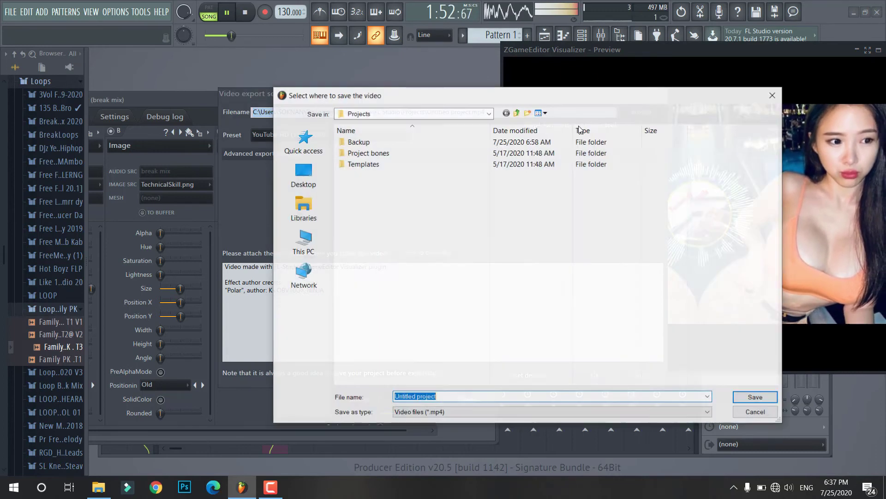
{"action": "left_click", "coordinate": [308, 178]}
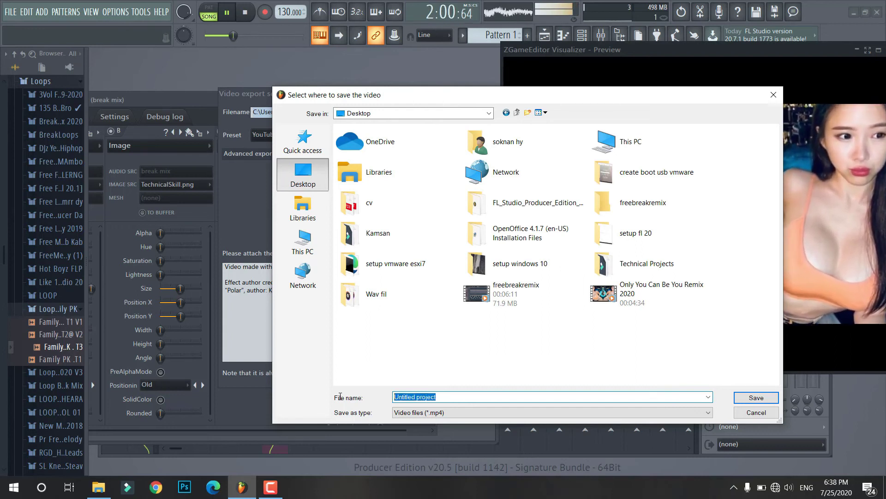
{"action": "type", "text": "b"}
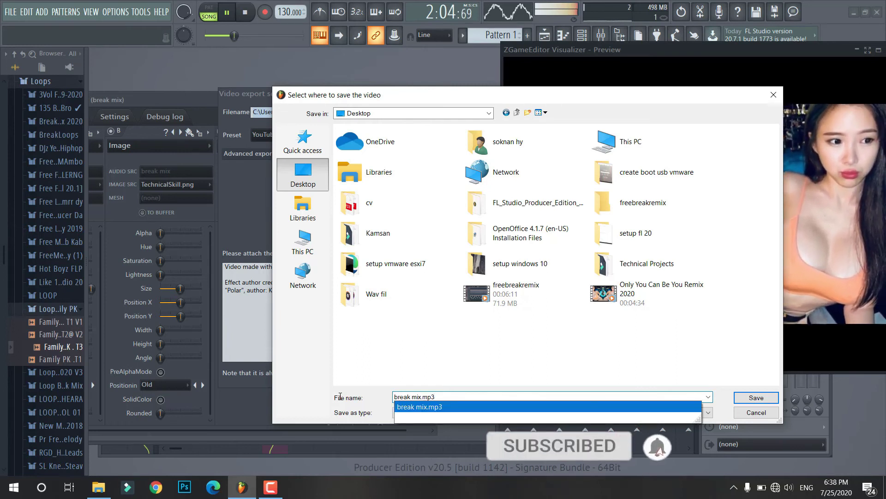
{"action": "type", "text": "reak mix"}
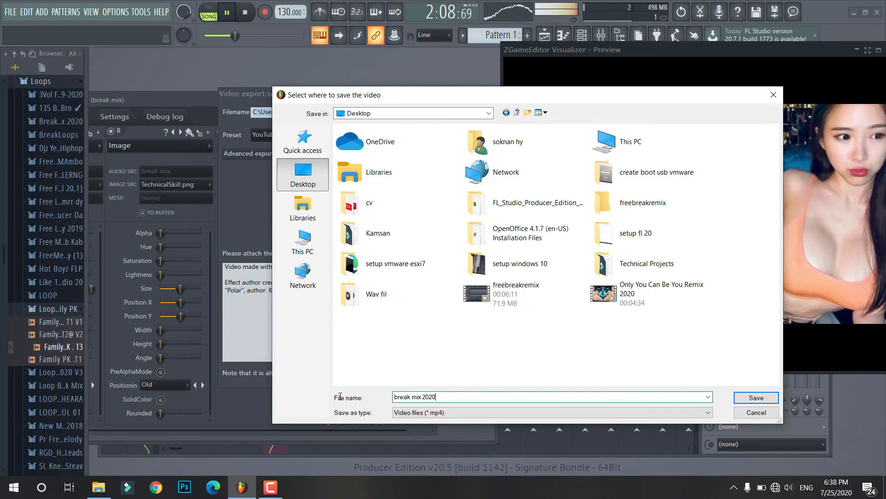
{"action": "key", "text": "Return"}
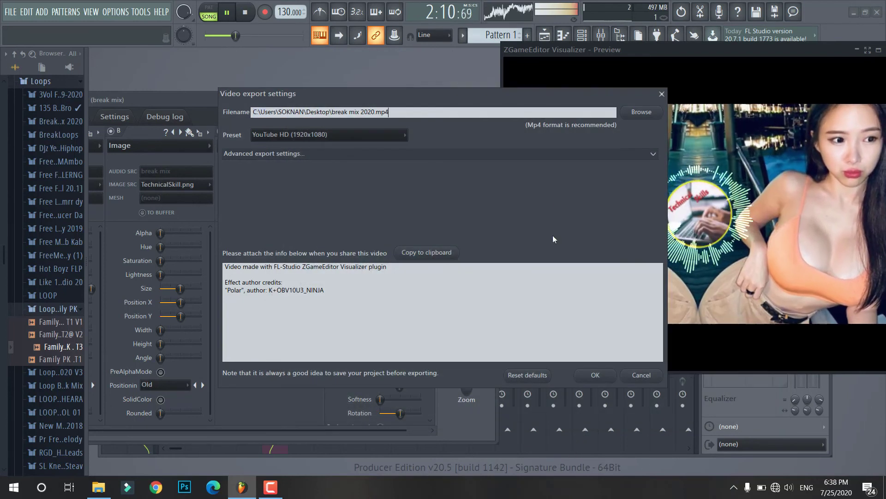
- Accept the YouTube HD (1920x1080) export settings and start rendering the full song with WAV audio
{"action": "left_click", "coordinate": [583, 376]}
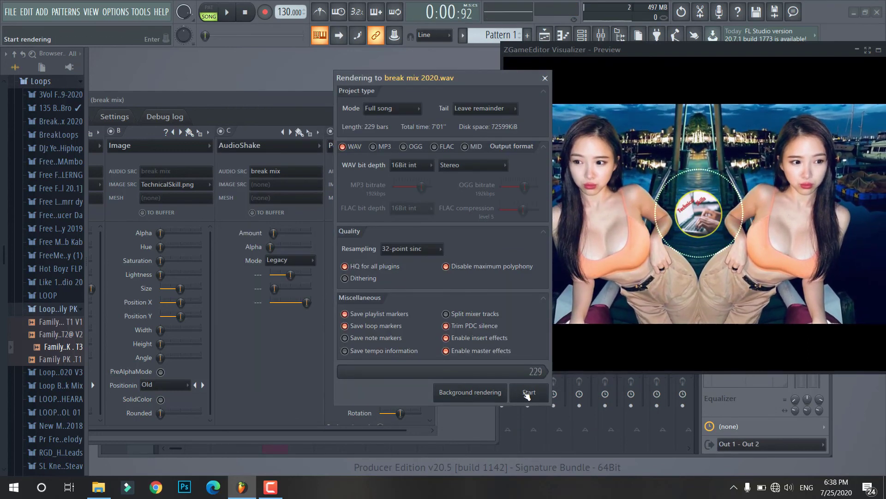
{"action": "left_click", "coordinate": [528, 393]}
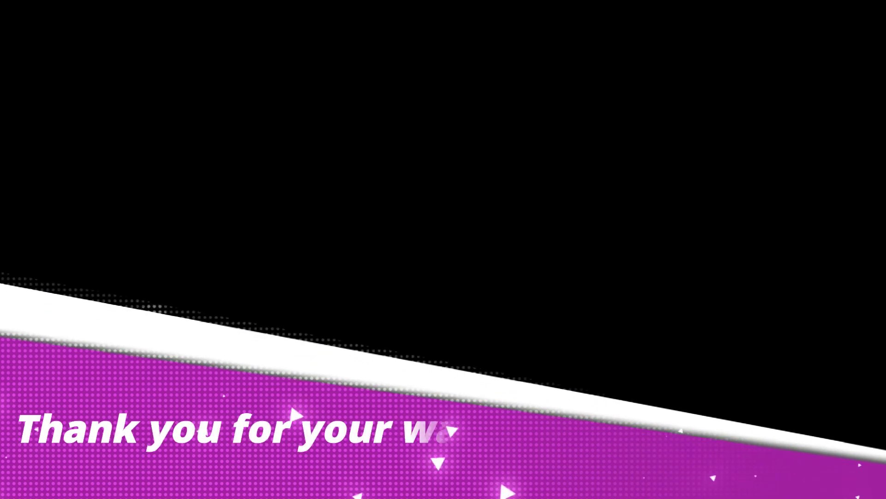